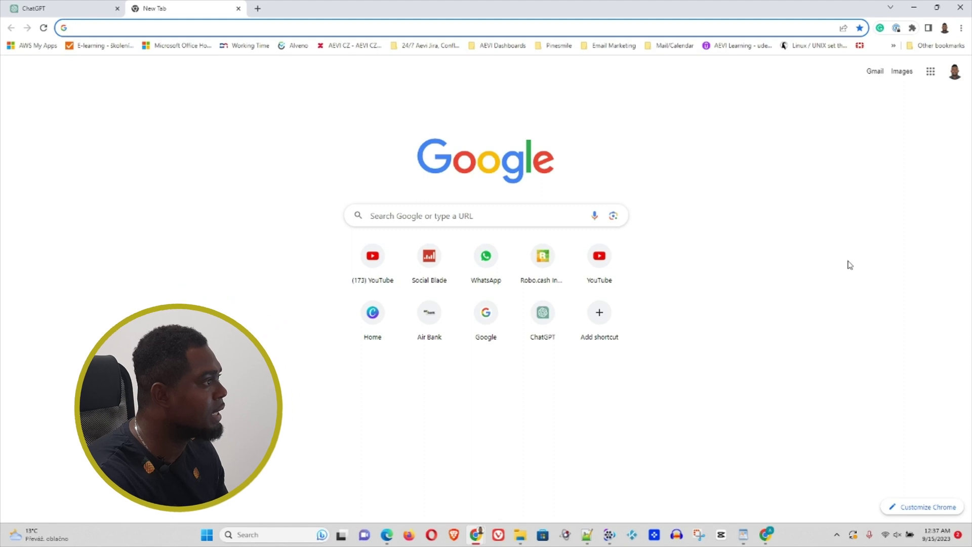
Go from Chrome's Extensions menu to the Chrome Web Store and search for 'webchatgpt'
left_click(961, 28)
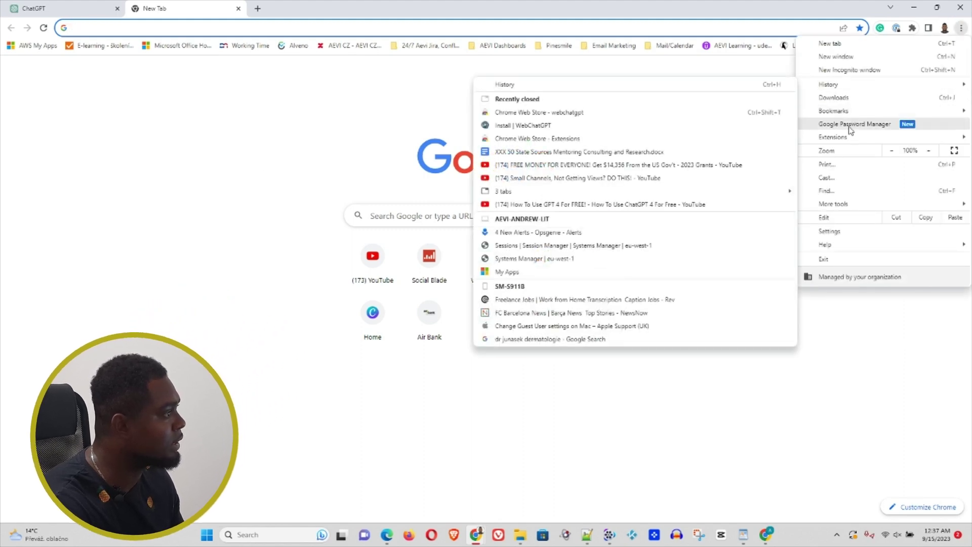
mouse_move(844, 140)
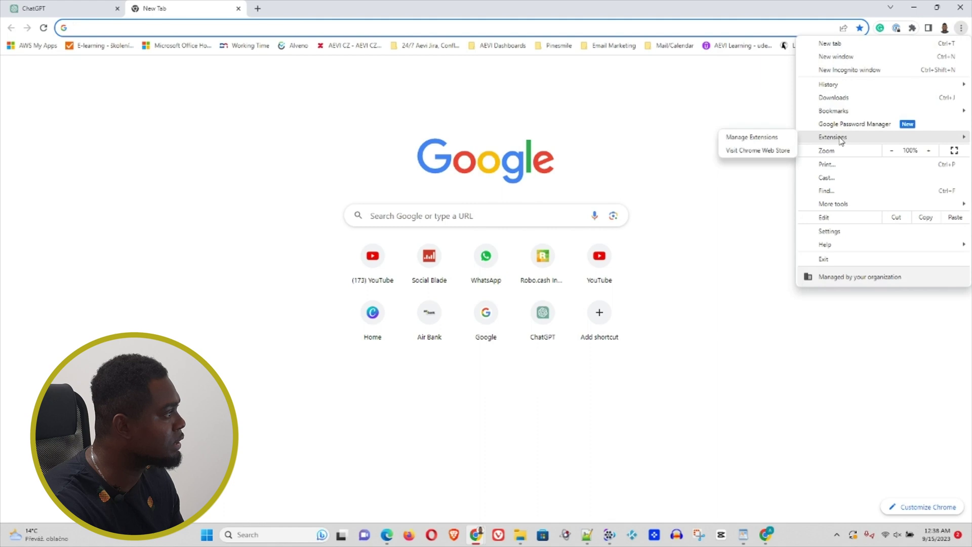
left_click(737, 152)
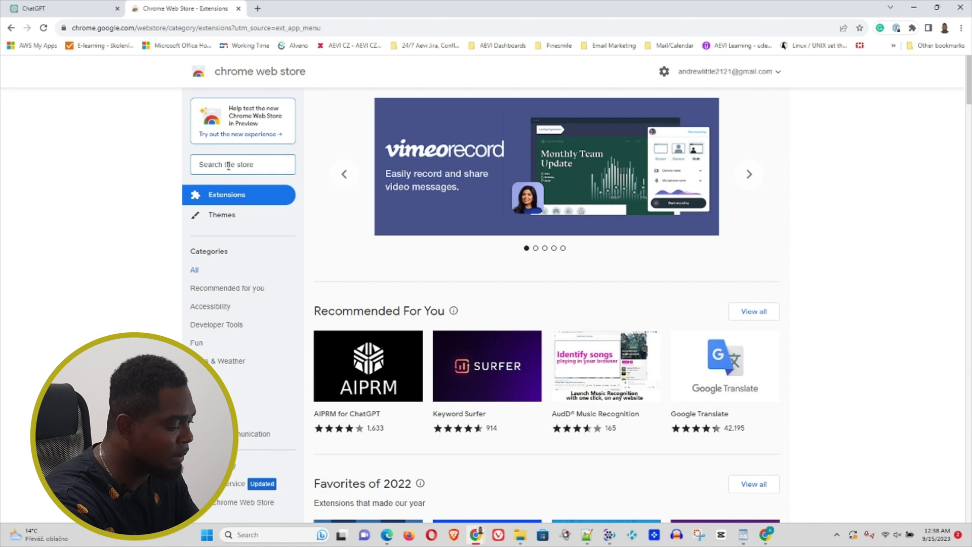
type("webchat")
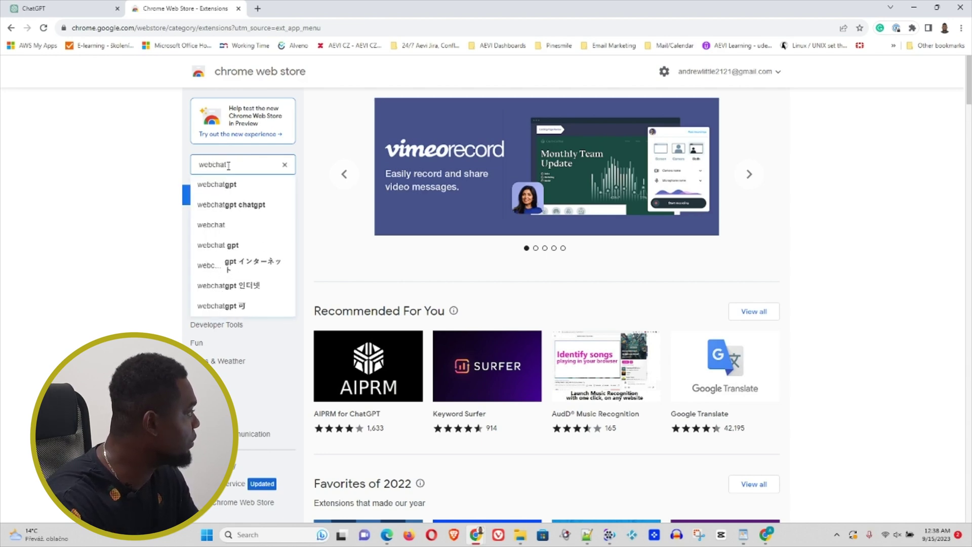
left_click(216, 185)
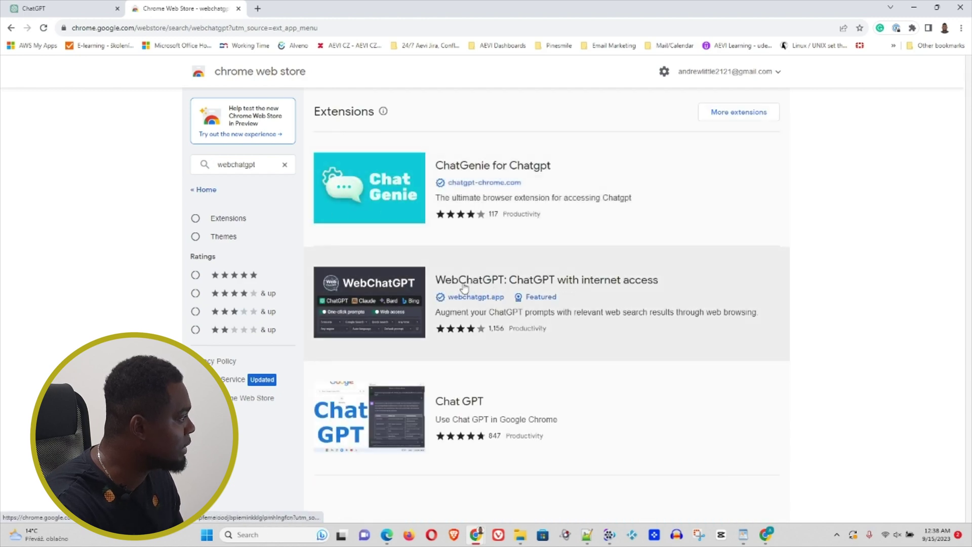
Open the WebChatGPT: ChatGPT with internet access listing and add the extension to Chrome
left_click(596, 287)
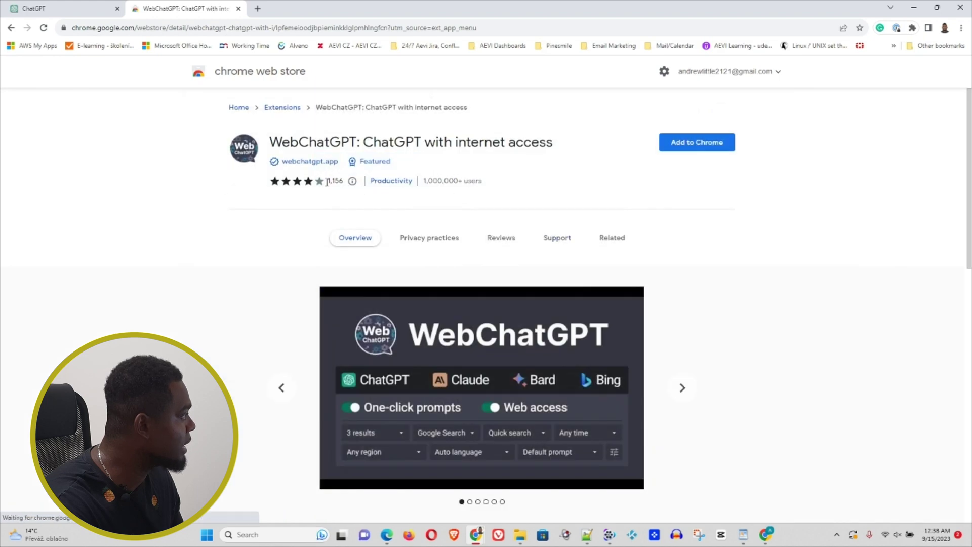
mouse_move(334, 181)
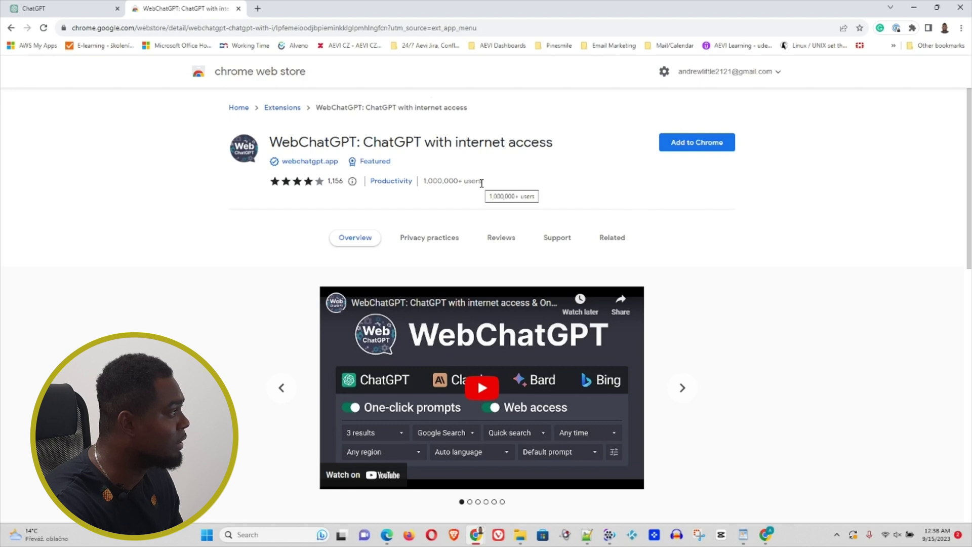
left_click(712, 144)
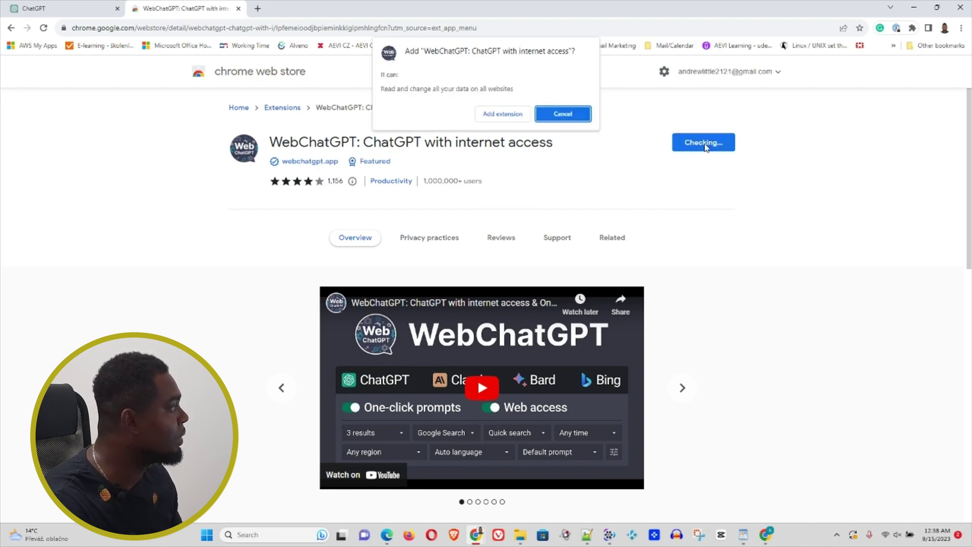
left_click(497, 116)
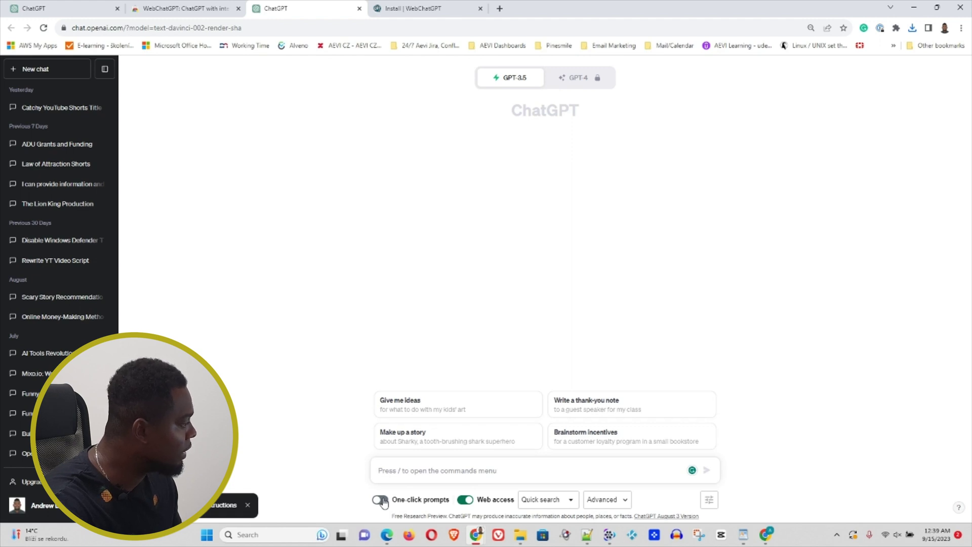
Switch on WebChatGPT's One-click prompts toggle below the ChatGPT message box
left_click(379, 500)
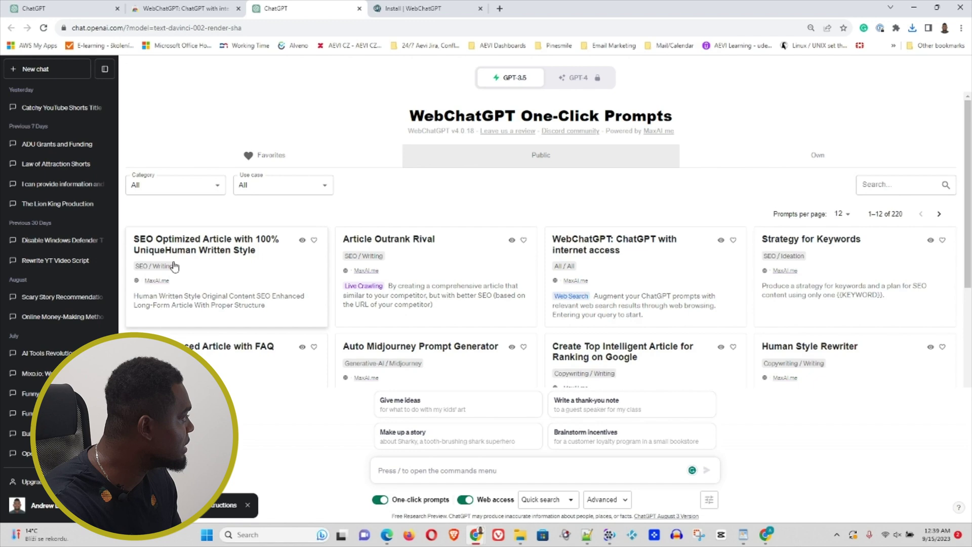
scroll(805, 252, "down", 1)
scroll(805, 251, "down", 2)
scroll(455, 253, "up", 3)
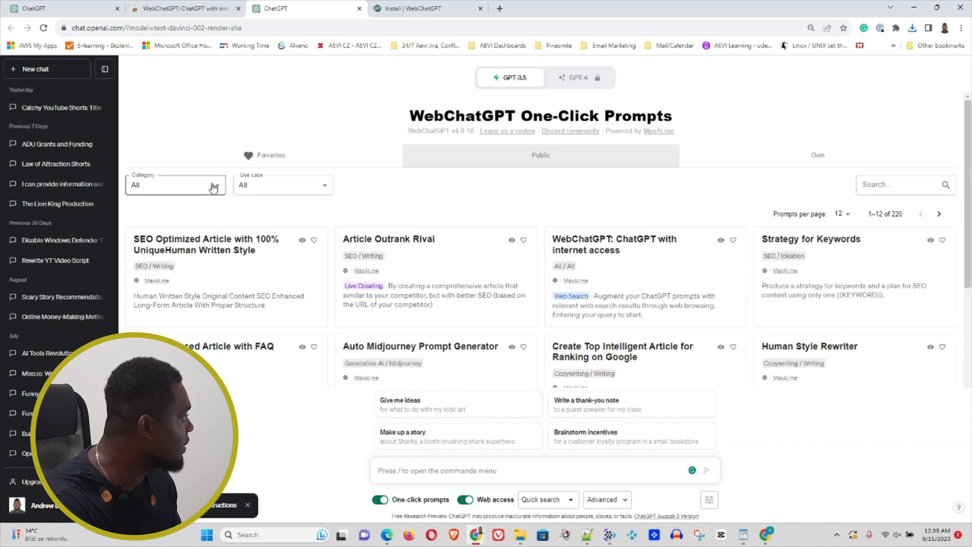
Browse the Category and Use case filter lists, leaving both set to All
left_click(212, 187)
scroll(161, 276, "down", 1)
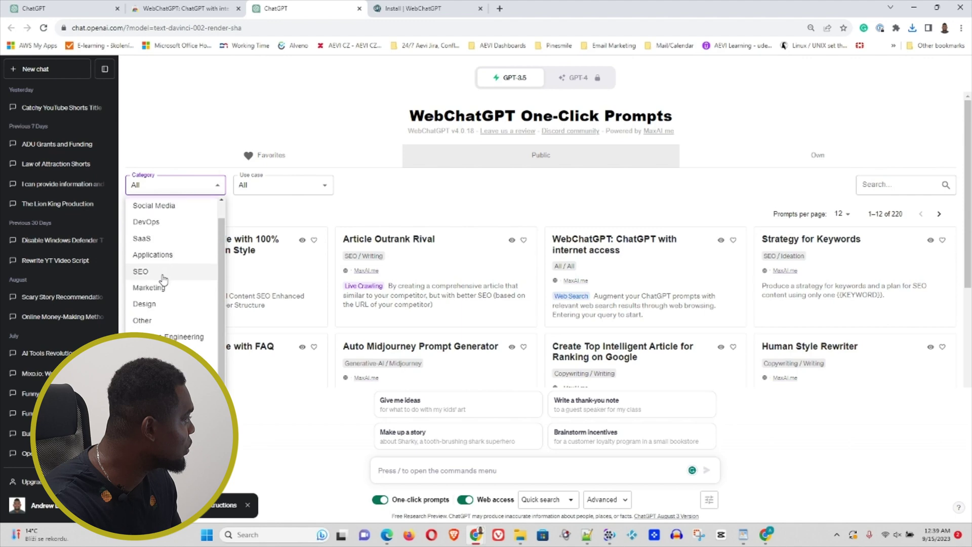
scroll(164, 283, "up", 1)
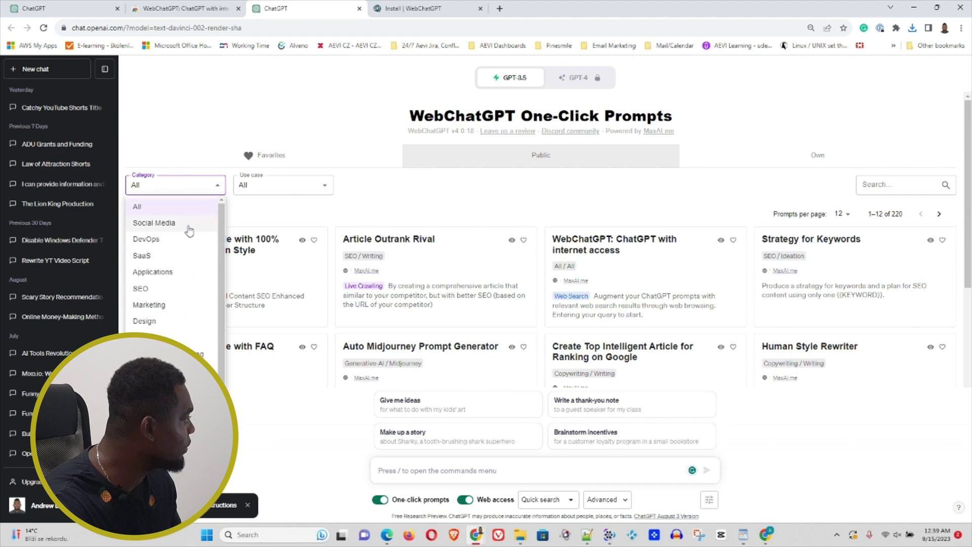
left_click(331, 188)
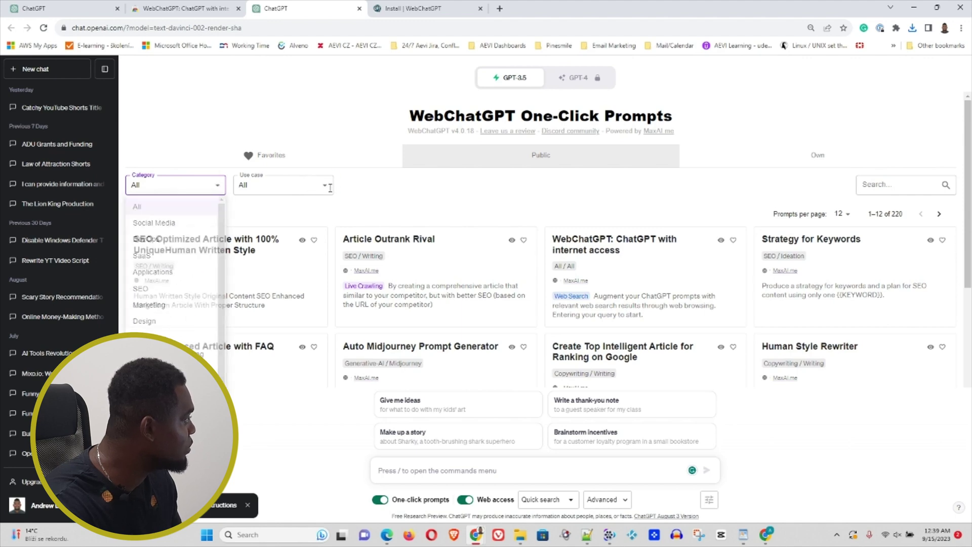
left_click(330, 187)
scroll(289, 286, "down", 3)
scroll(289, 293, "down", 8)
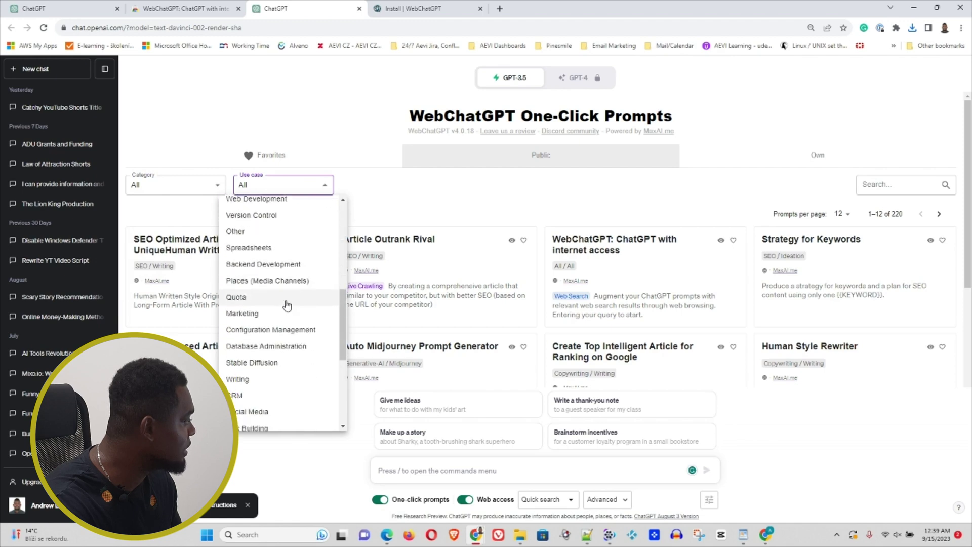
scroll(296, 364, "up", 8)
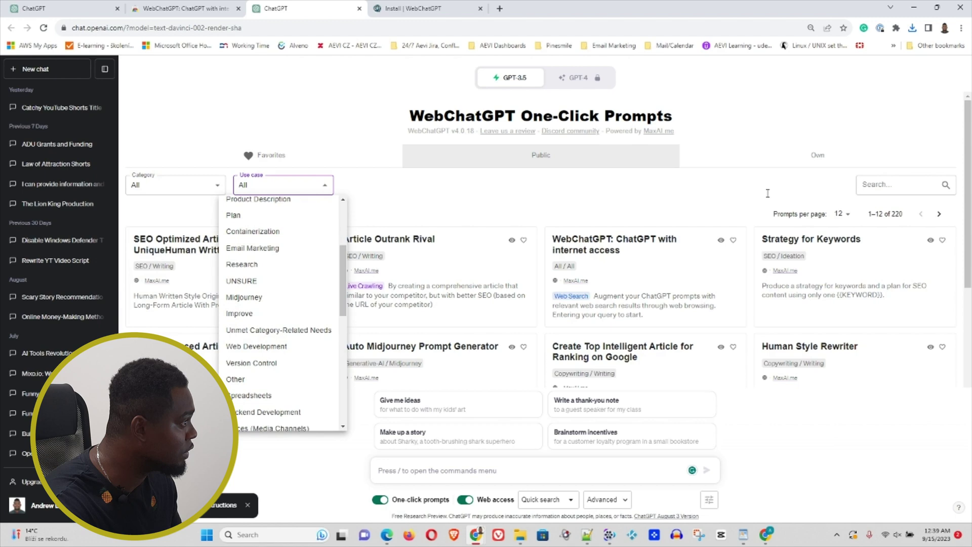
In a new tab, search Google for 'how to grow a youtube channel in 2023'
left_click(499, 8)
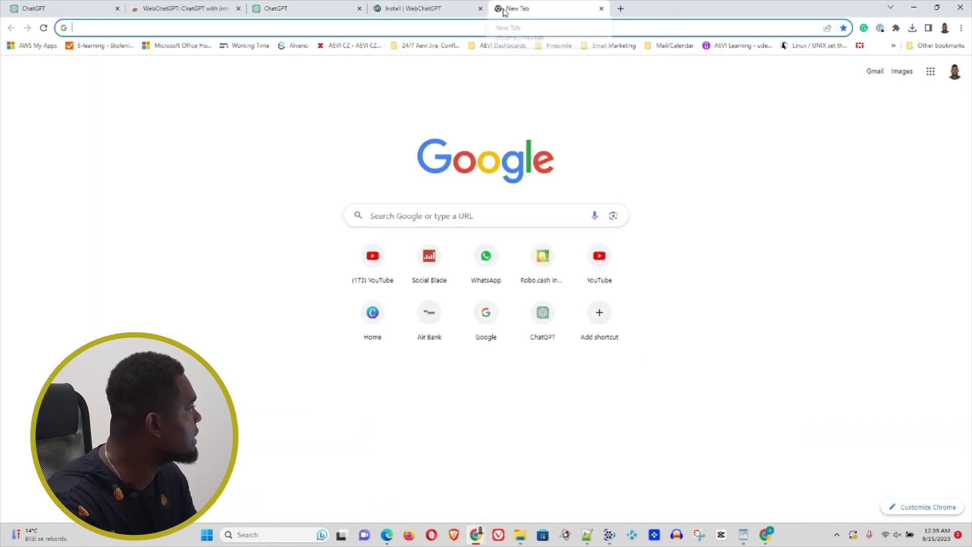
type("how togro")
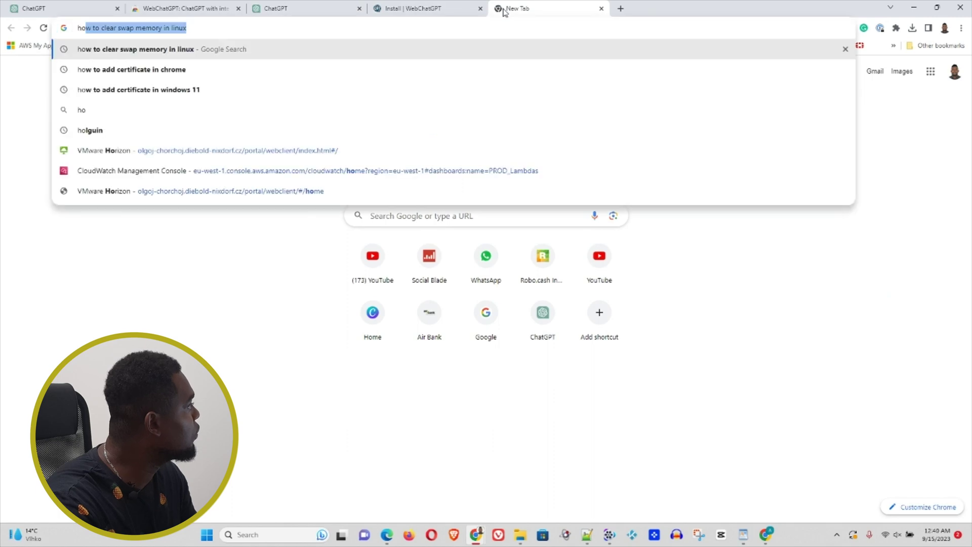
key("BackSpace")
key("BackSpace")
key("BackSpace")
type("grow a youtube cha")
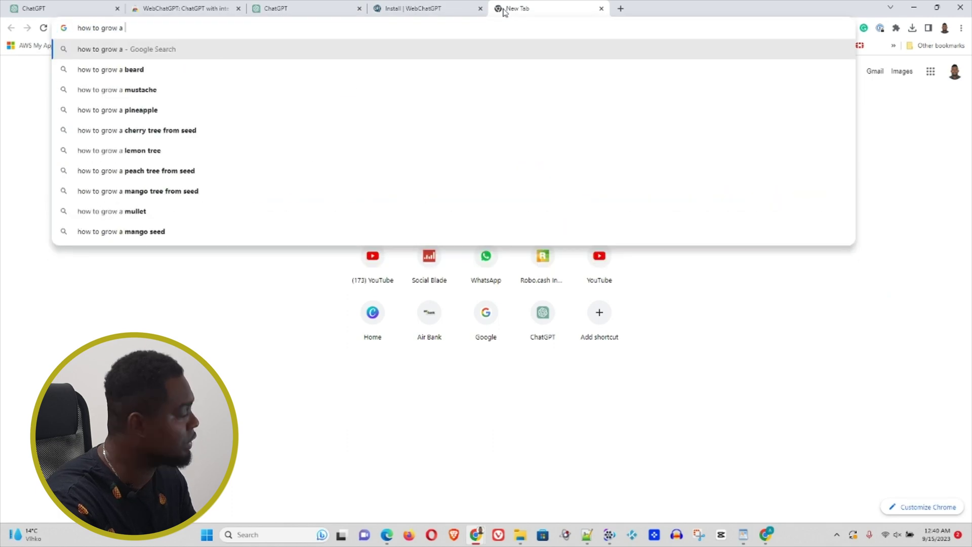
key("Down")
key("Down")
key("Return")
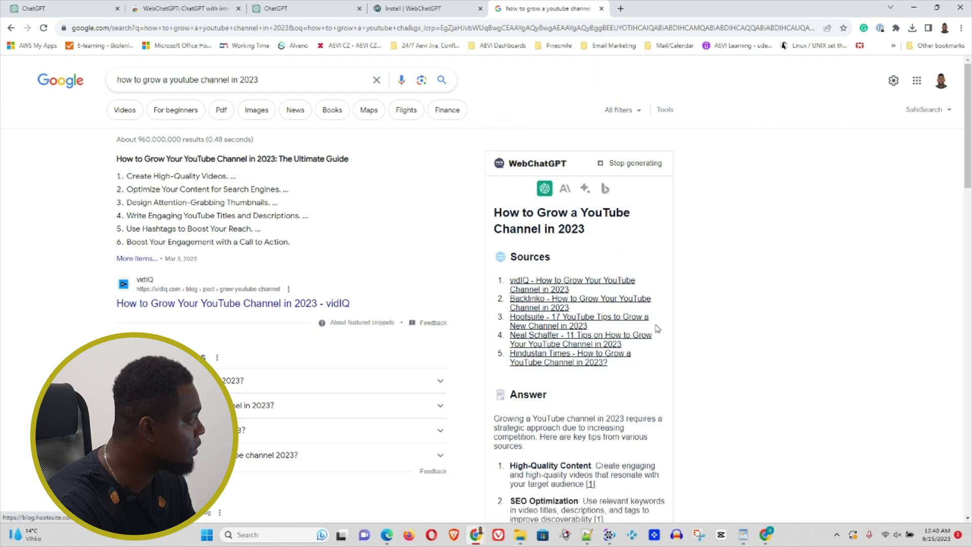
scroll(658, 324, "down", 3)
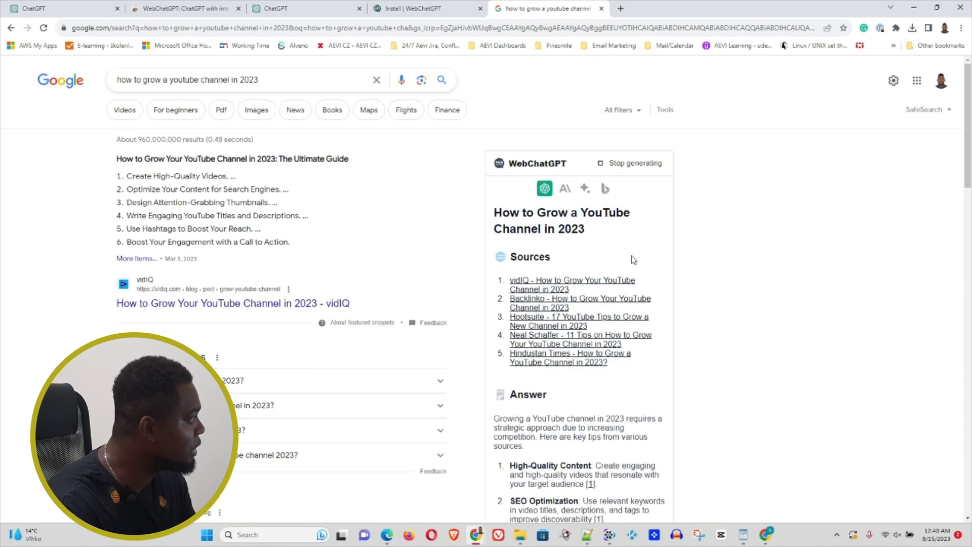
scroll(644, 266, "down", 6)
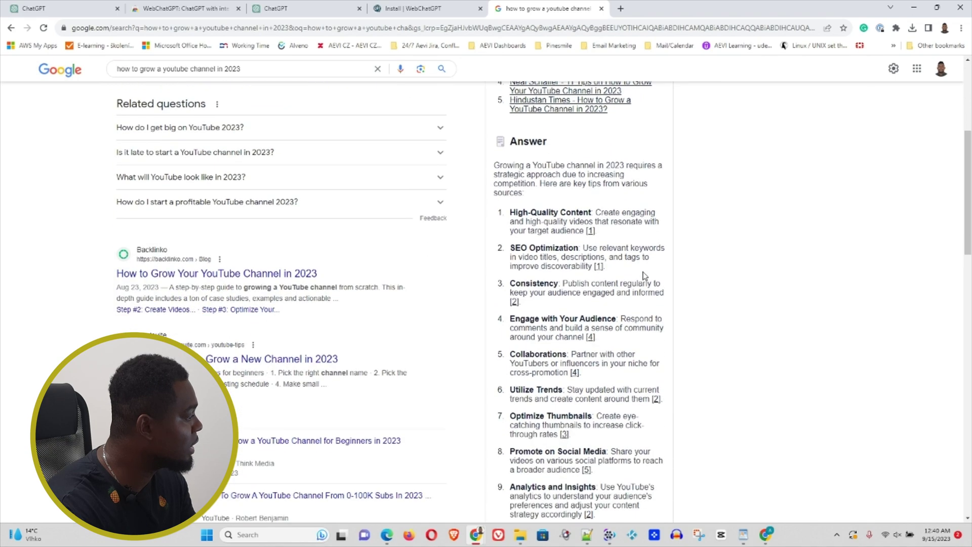
scroll(642, 274, "up", 6)
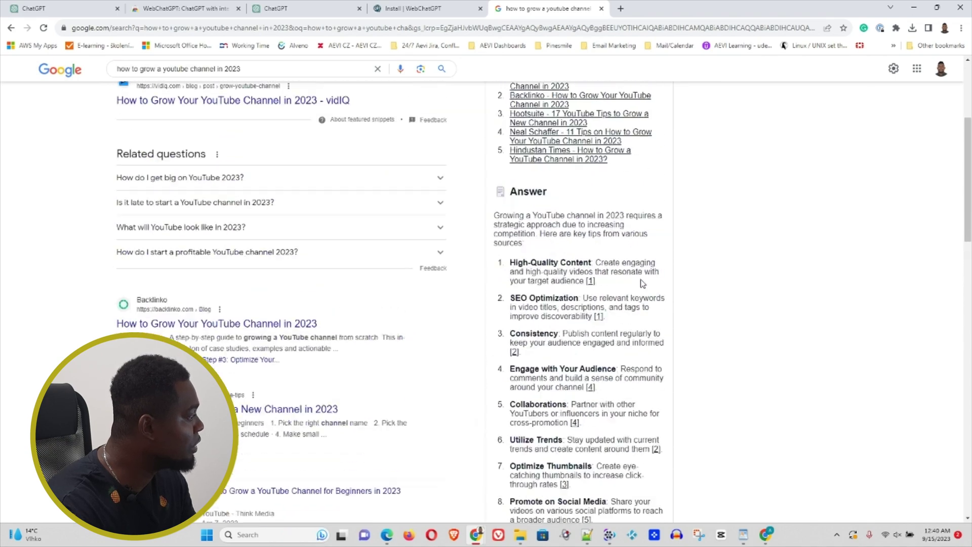
scroll(587, 239, "down", 7)
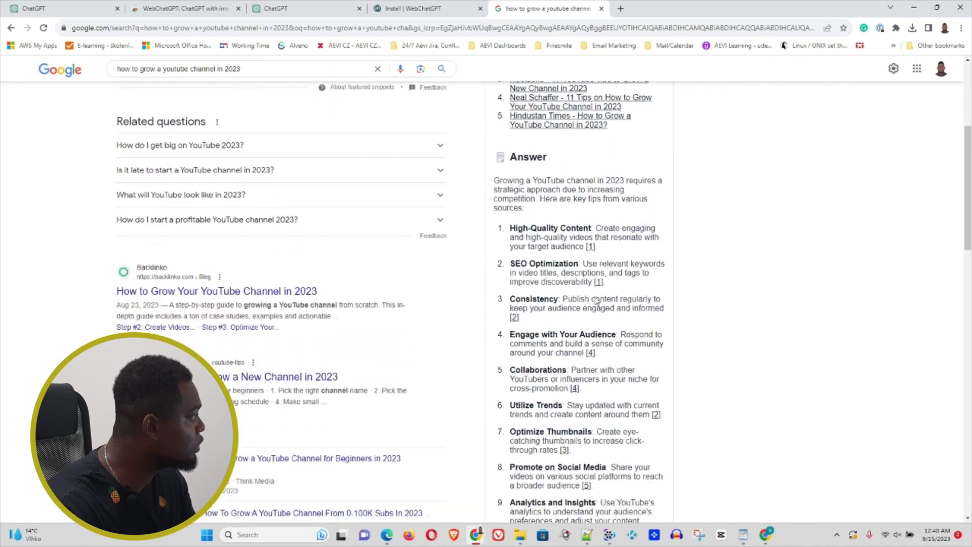
scroll(595, 300, "down", 3)
scroll(596, 301, "up", 10)
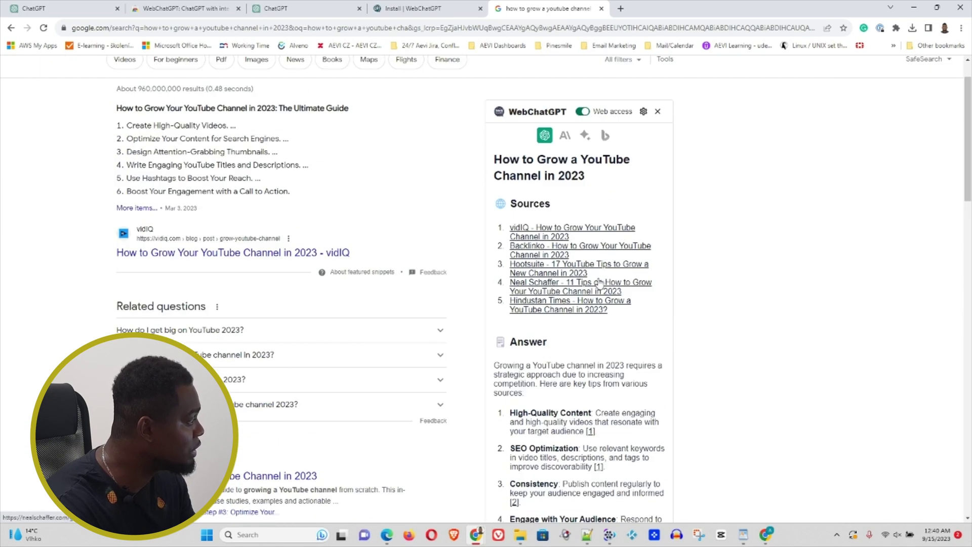
scroll(599, 284, "down", 6)
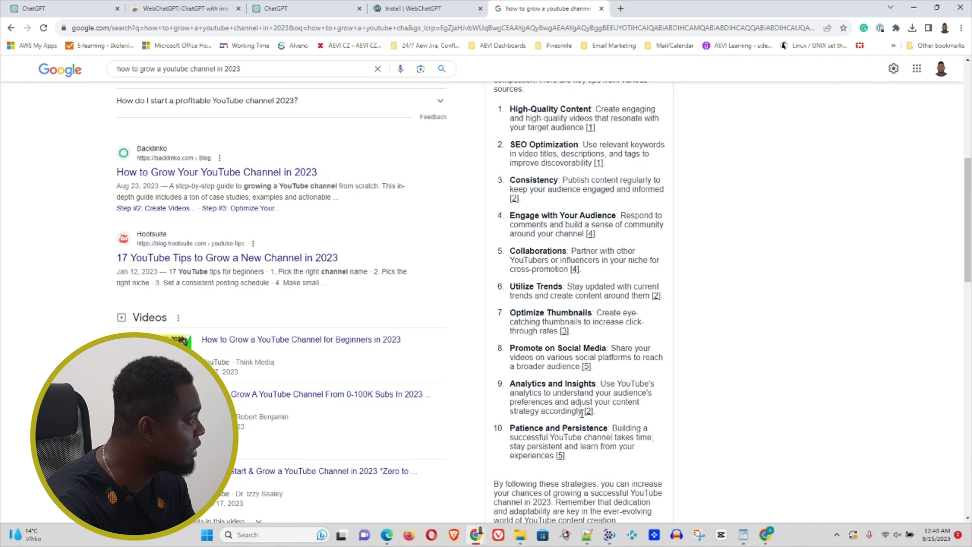
scroll(582, 413, "down", 5)
scroll(592, 418, "up", 7)
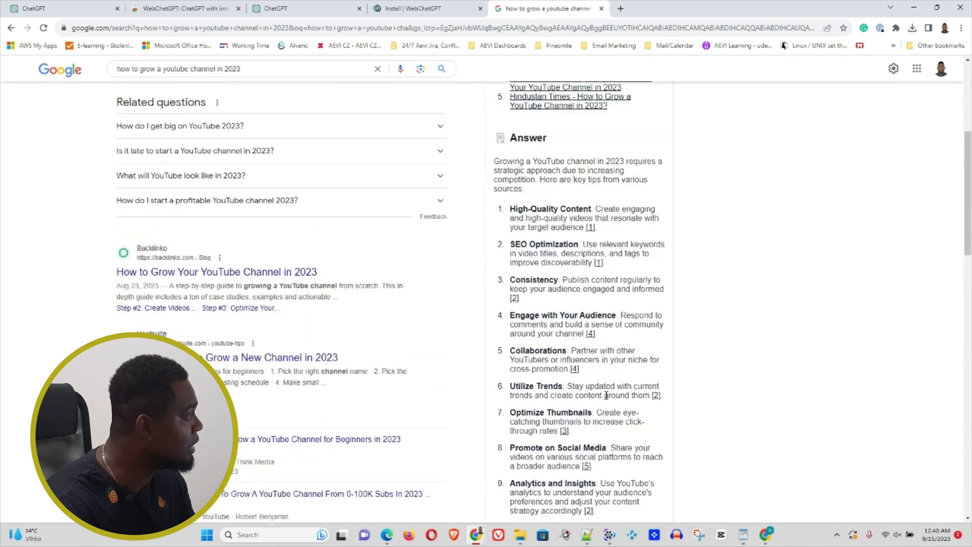
scroll(606, 395, "up", 5)
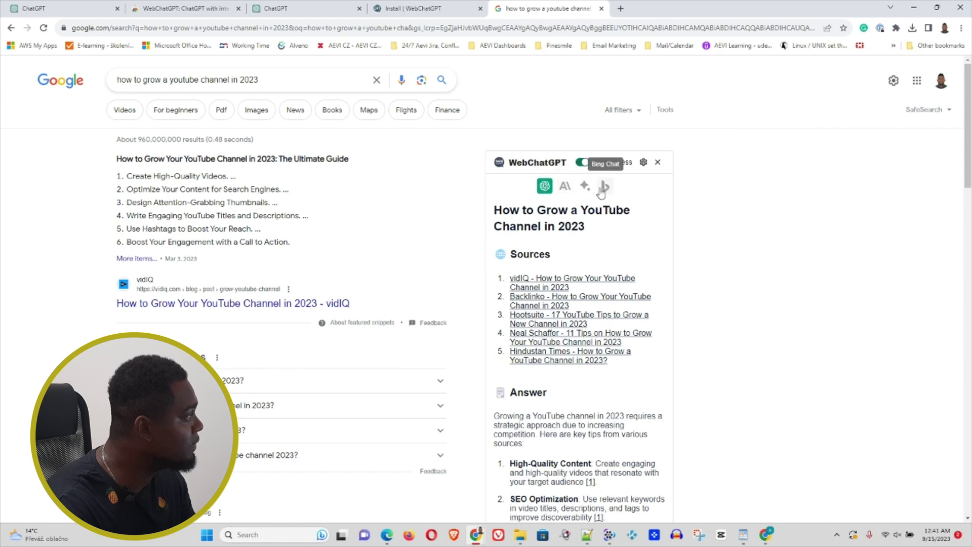
Try Claude, then switch the side panel to Bard and read its five-source answer
left_click(565, 187)
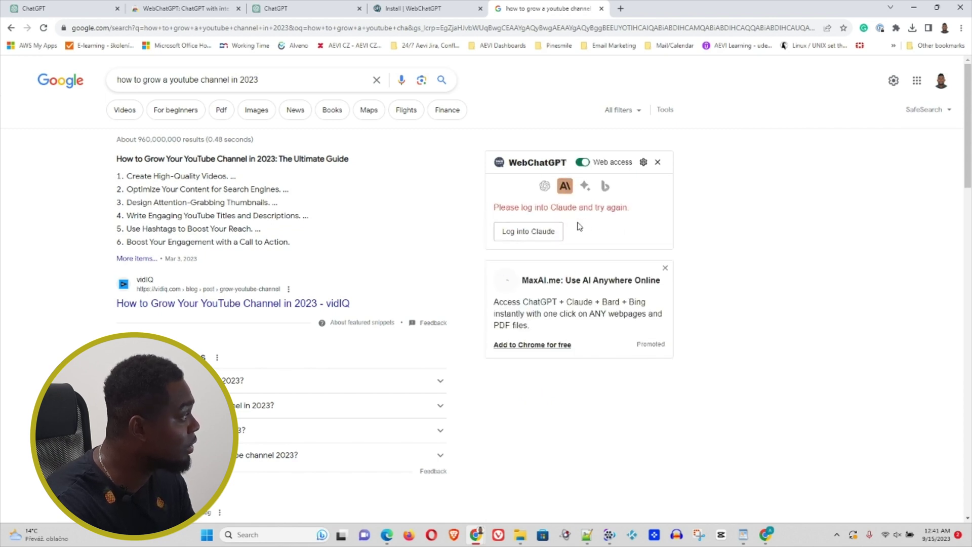
left_click(585, 187)
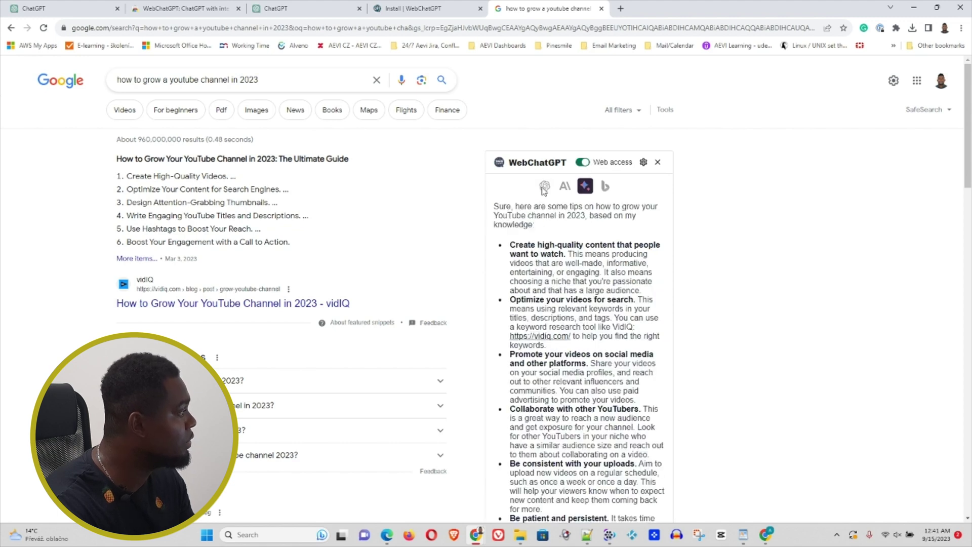
scroll(544, 218, "down", 4)
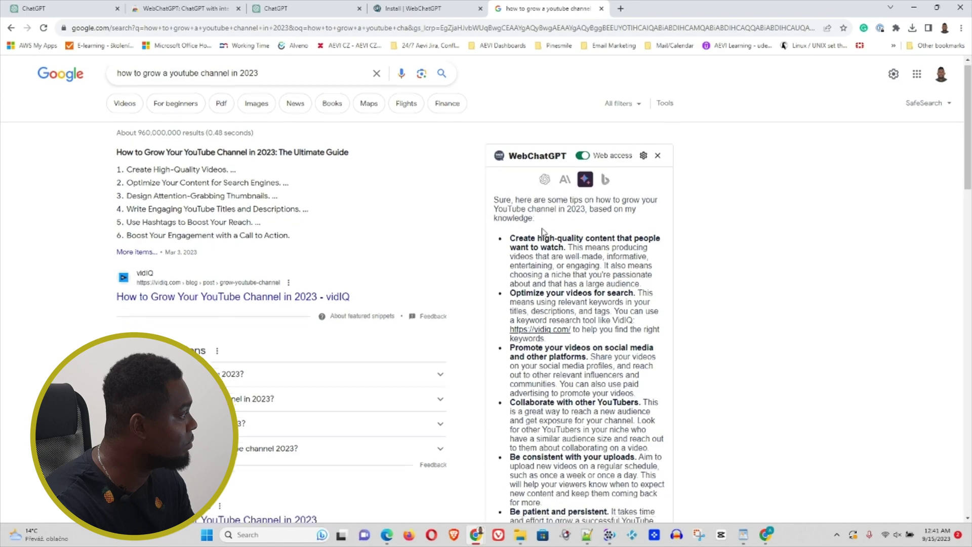
scroll(567, 273, "down", 5)
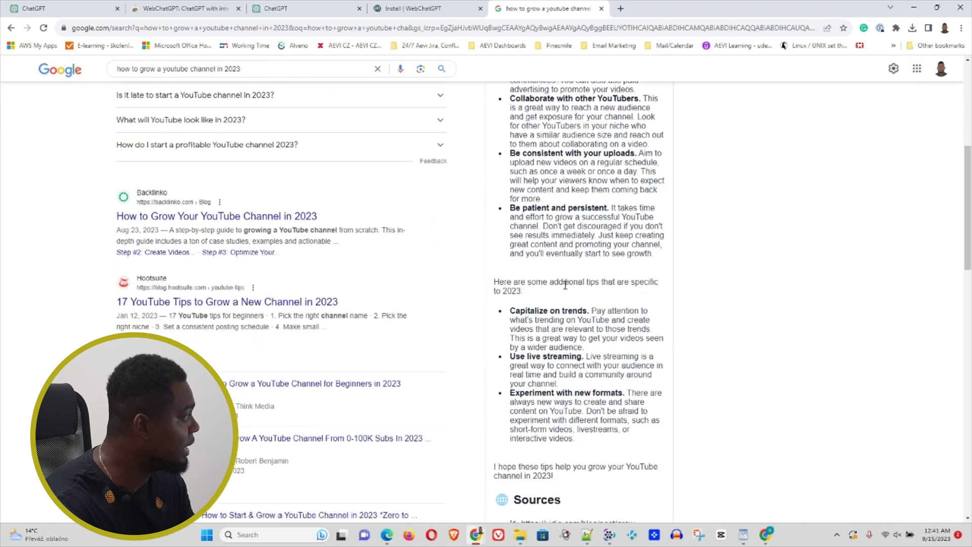
scroll(566, 292, "down", 2)
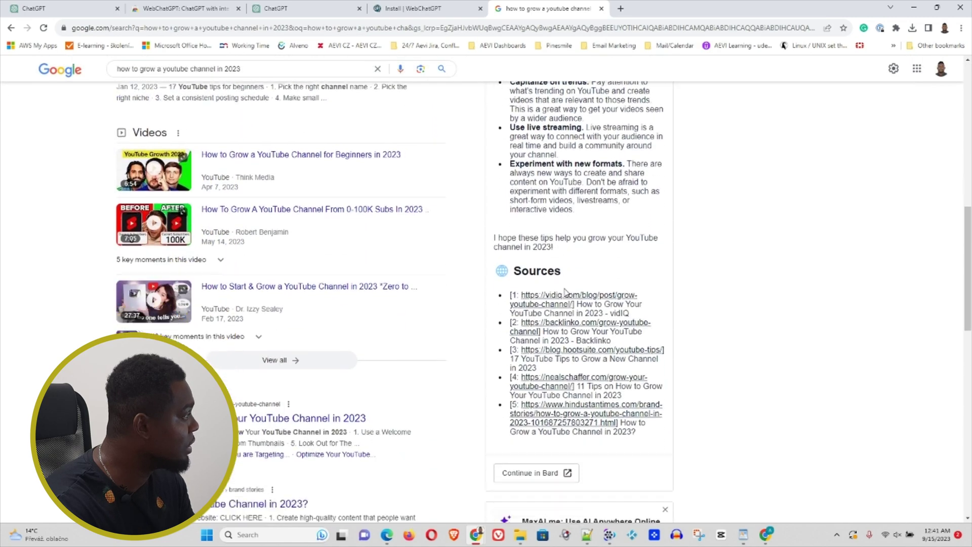
scroll(565, 293, "up", 12)
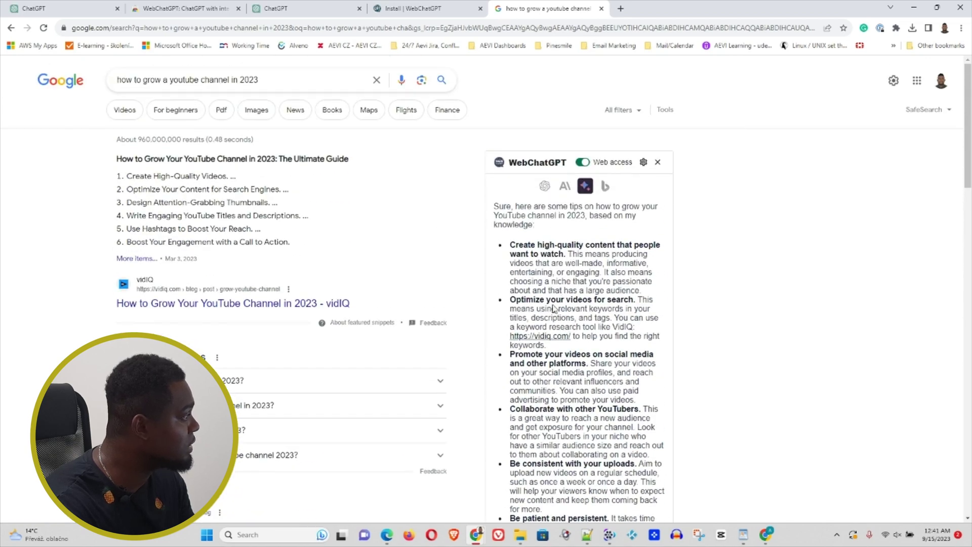
scroll(554, 308, "down", 9)
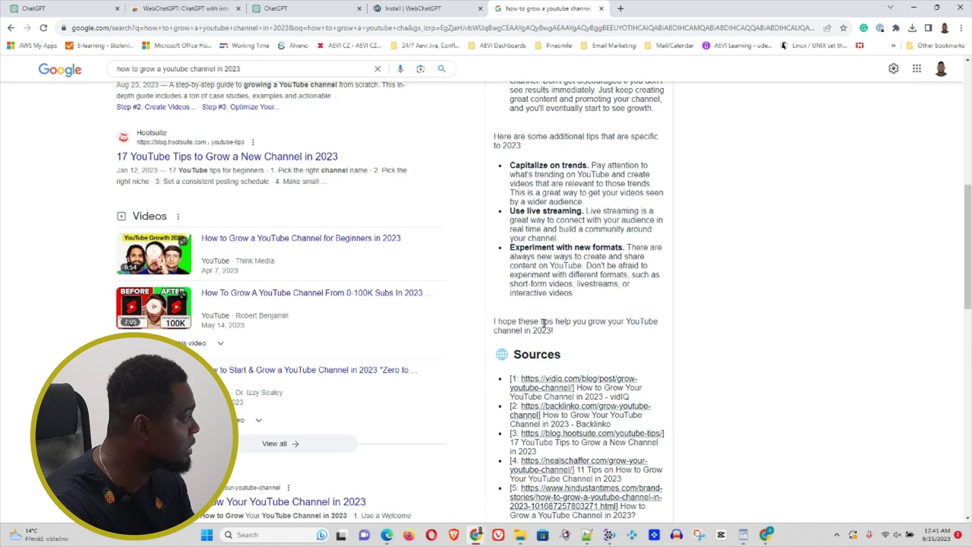
scroll(544, 322, "down", 2)
scroll(583, 260, "down", 2)
scroll(587, 294, "up", 12)
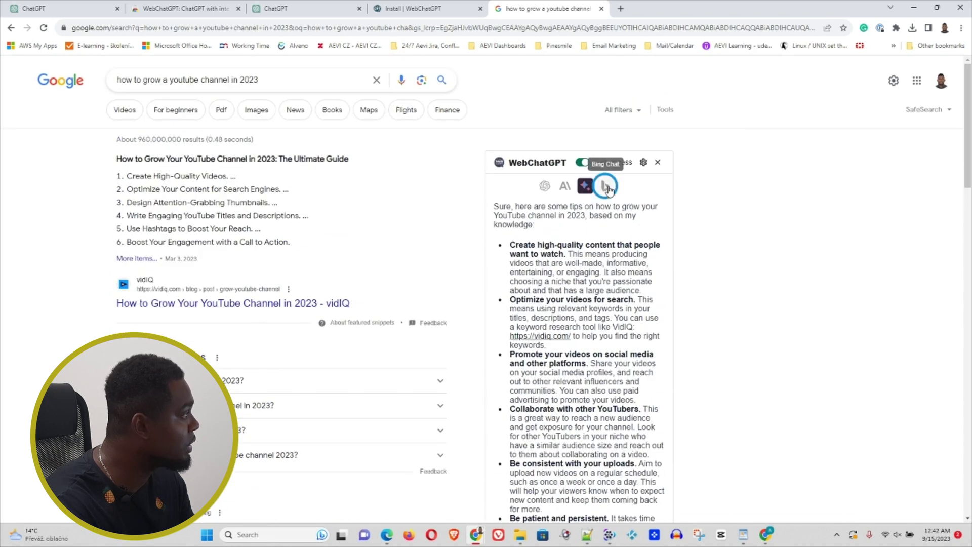
Try Bing Chat in the WebChatGPT panel, then switch the answer back to ChatGPT
left_click(606, 186)
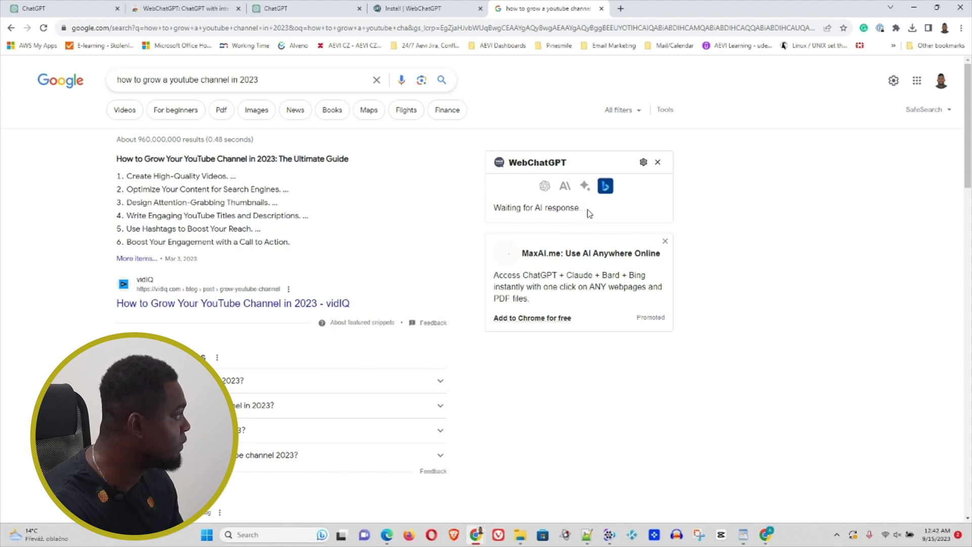
left_click(544, 186)
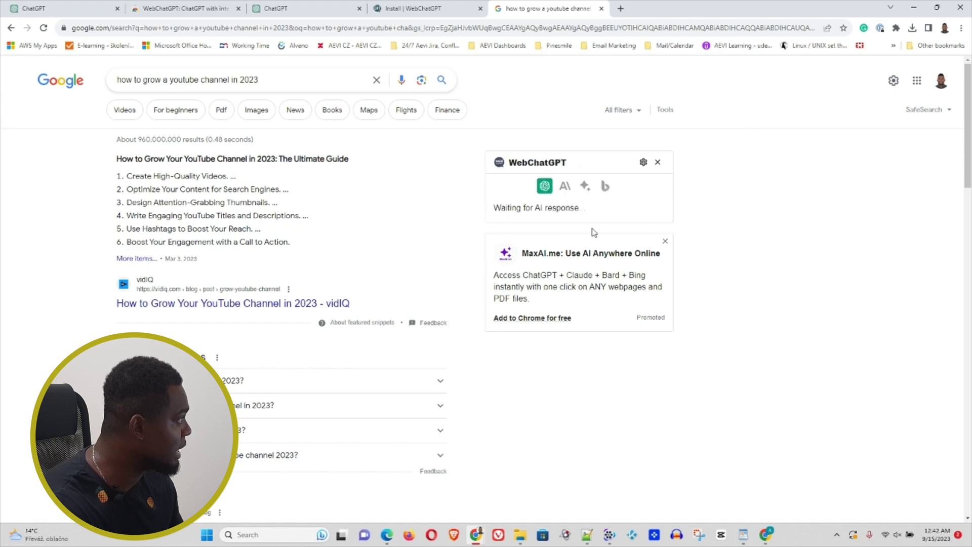
Return to the ChatGPT tab showing the 220-prompt One-Click Prompts library
left_click(276, 8)
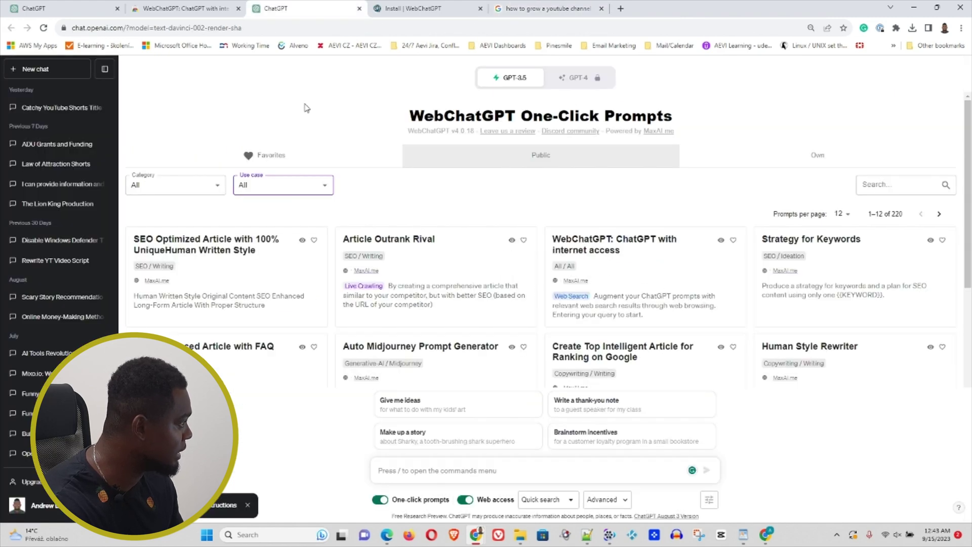